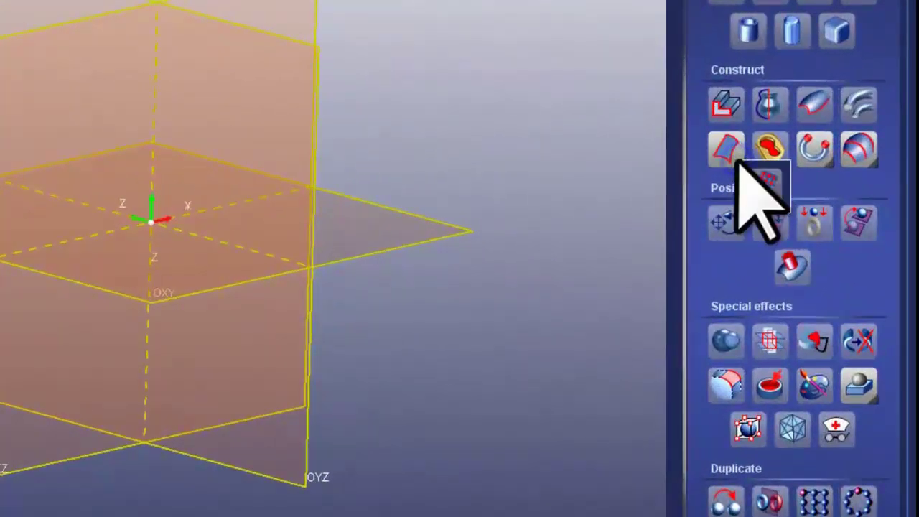
Scroll down the Tools panel's tool groups to reach the 3 Rail Sweep JCK.vtf model
{"action": "scroll", "coordinate": [739, 164], "scroll_direction": "down", "scroll_amount": 10}
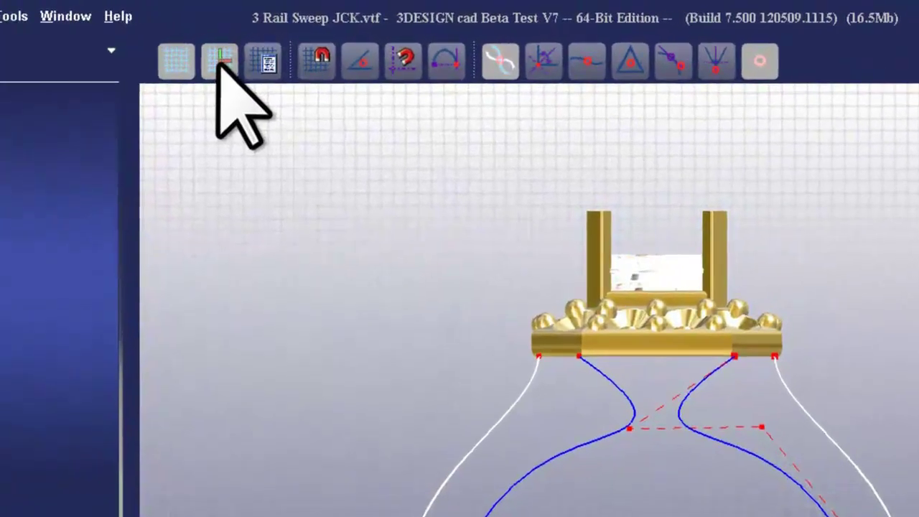
Turn on track-point snapping and orbit the ring to face it from the front
{"action": "left_click", "coordinate": [446, 61]}
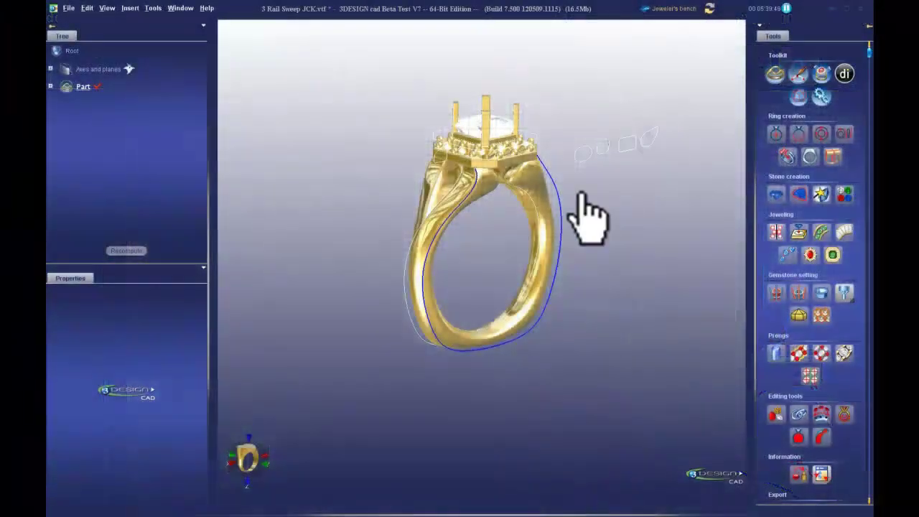
{"action": "right_click_drag", "start_coordinate": [580, 215], "coordinate": [452, 215]}
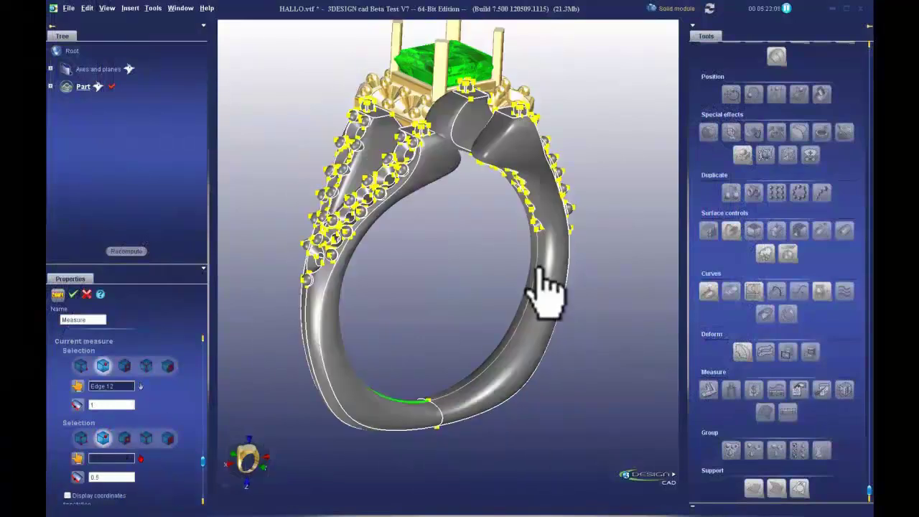
Finish the 16.17289 mm inner-width measurement, then measure the setting block's side face in front view
{"action": "left_click", "coordinate": [543, 287]}
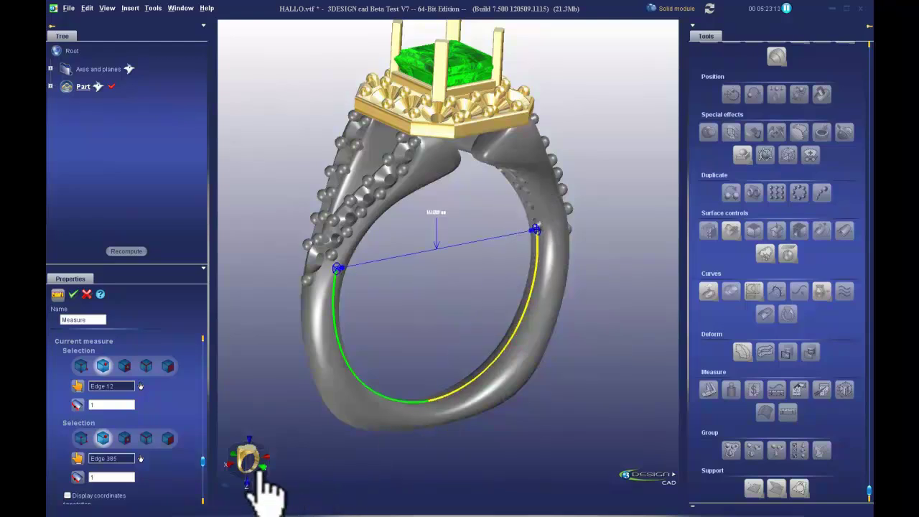
{"action": "left_click", "coordinate": [253, 463]}
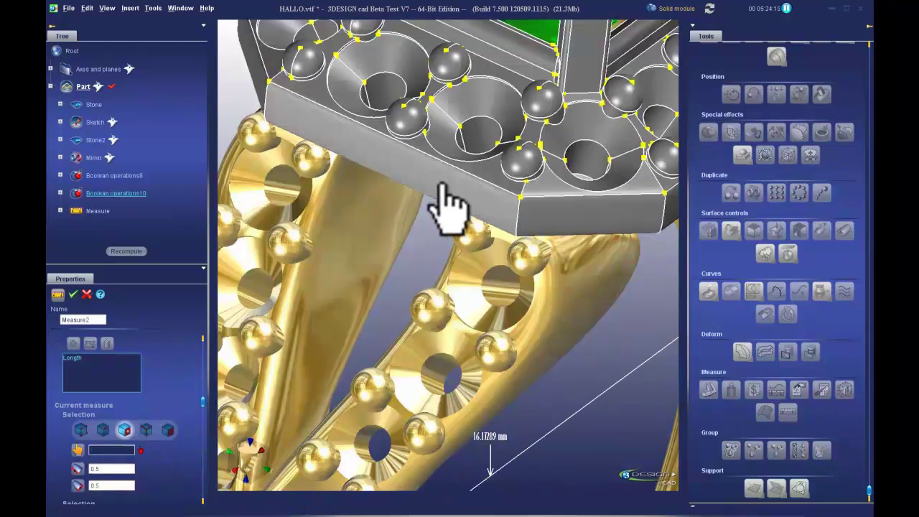
{"action": "left_click", "coordinate": [440, 185]}
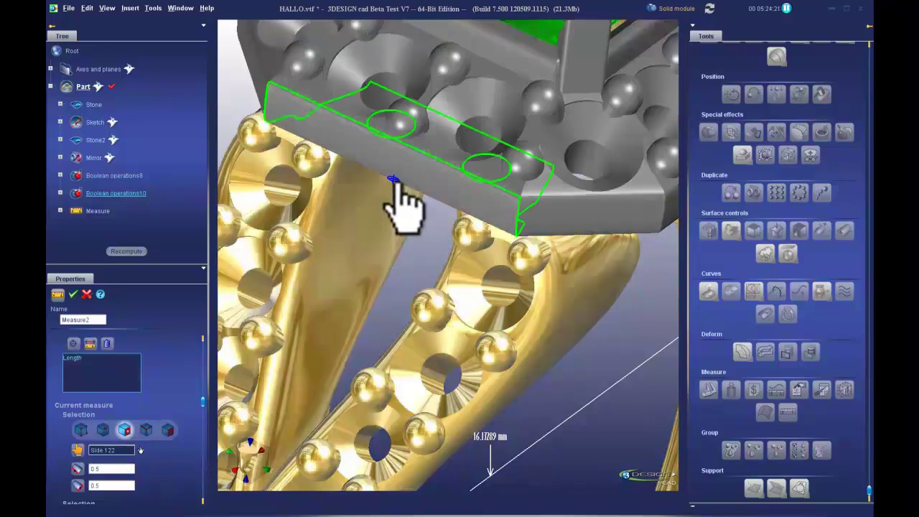
{"action": "key", "text": "Return"}
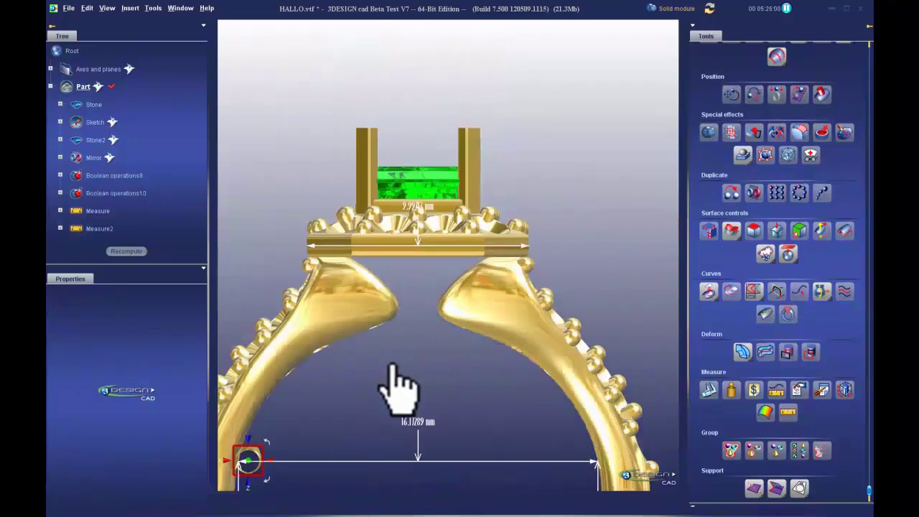
Measure the 0.69009 mm gap between two adjacent accent beads on the shank
{"action": "scroll", "coordinate": [431, 359], "scroll_direction": "down", "scroll_amount": 2}
{"action": "middle_click_drag", "start_coordinate": [429, 257], "coordinate": [439, 209]}
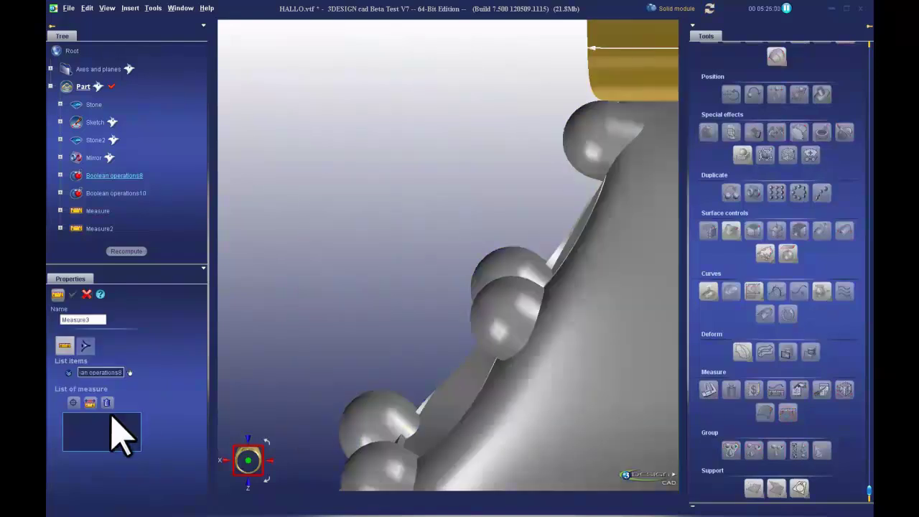
{"action": "left_click", "coordinate": [119, 435]}
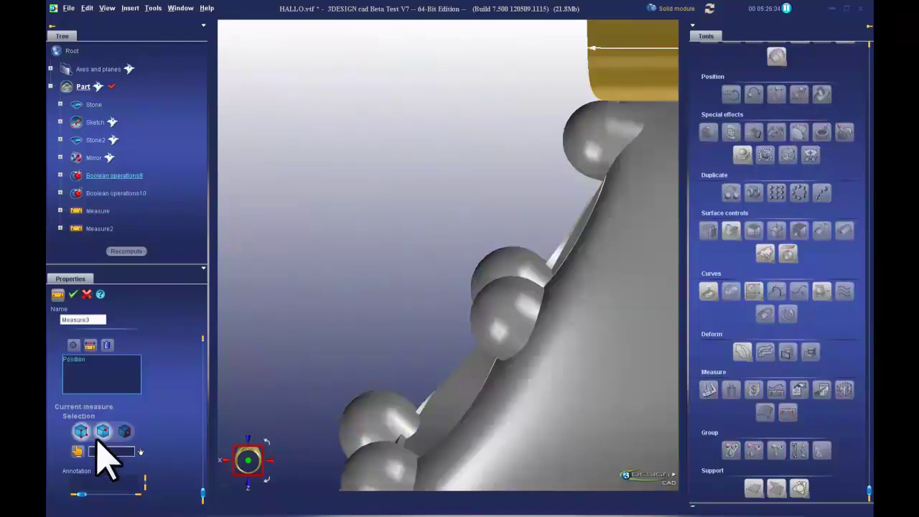
{"action": "left_click", "coordinate": [141, 451]}
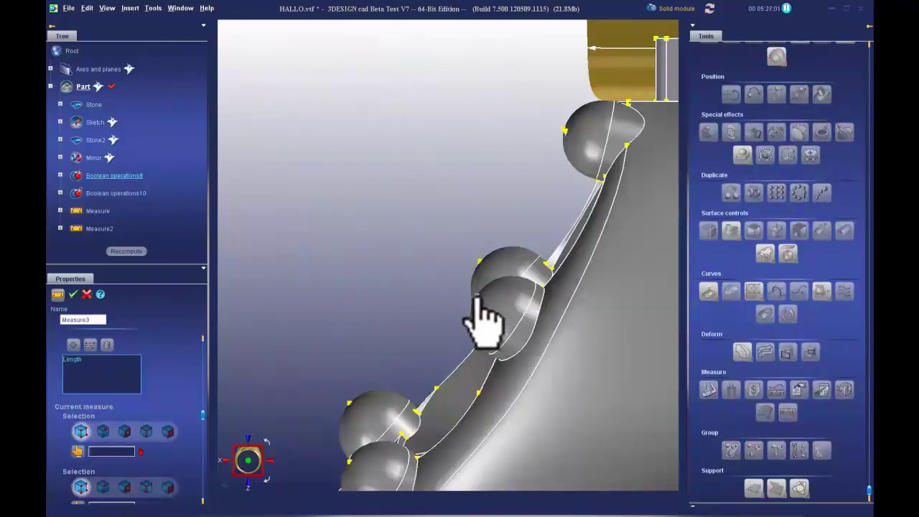
{"action": "left_click", "coordinate": [475, 296]}
{"action": "left_click", "coordinate": [74, 295]}
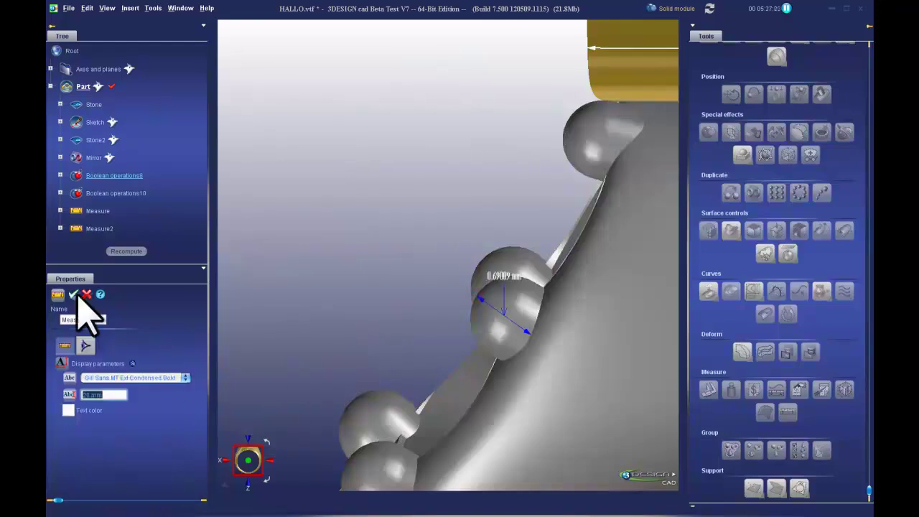
{"action": "left_click", "coordinate": [74, 294]}
{"action": "scroll", "coordinate": [507, 325], "scroll_direction": "up", "scroll_amount": 5}
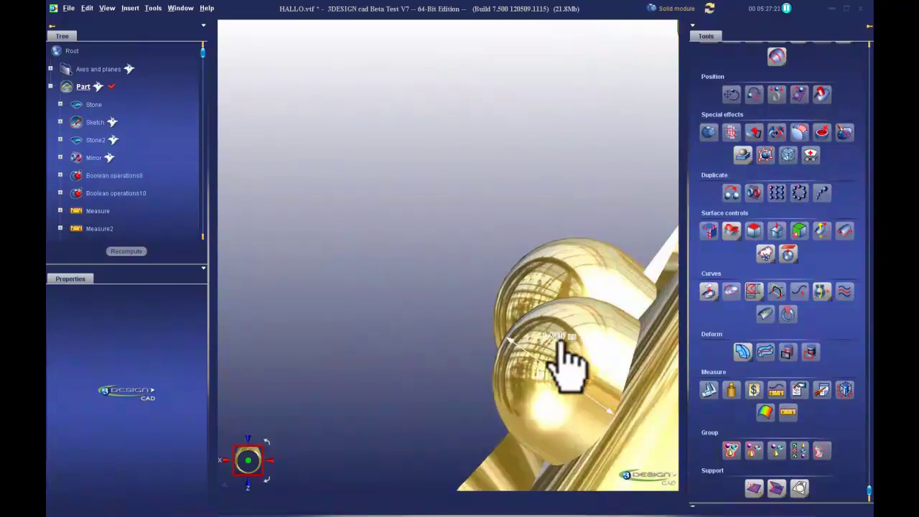
{"action": "scroll", "coordinate": [560, 345], "scroll_direction": "down", "scroll_amount": 8}
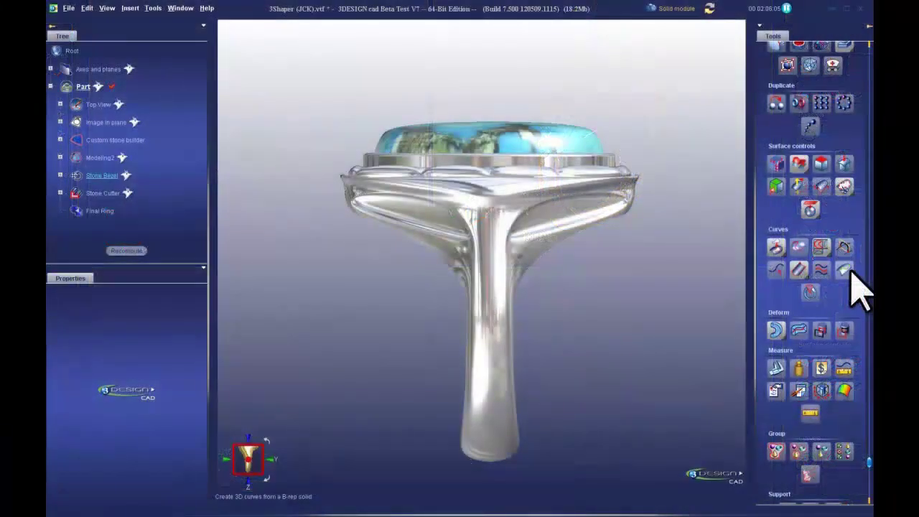
Draw a curve on the Final Ring's surface with points running up the front of the shank
{"action": "left_click", "coordinate": [852, 271]}
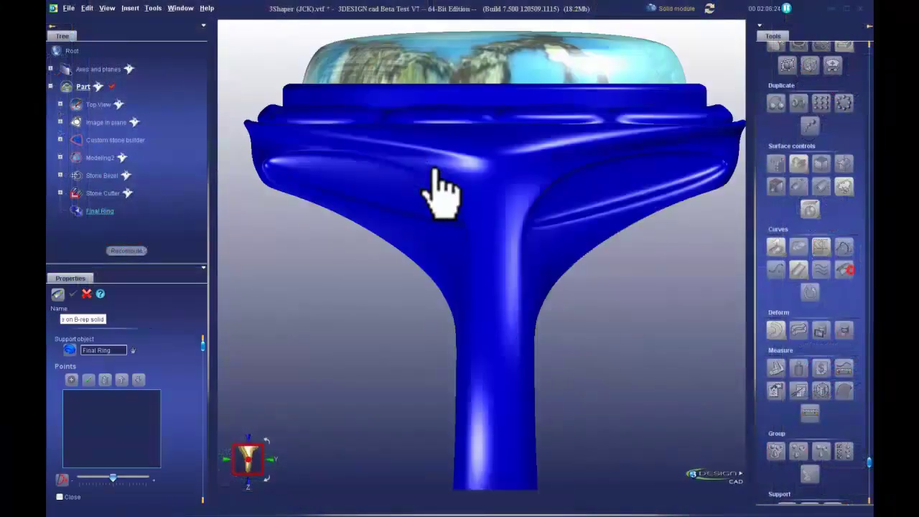
{"action": "left_click", "coordinate": [481, 236]}
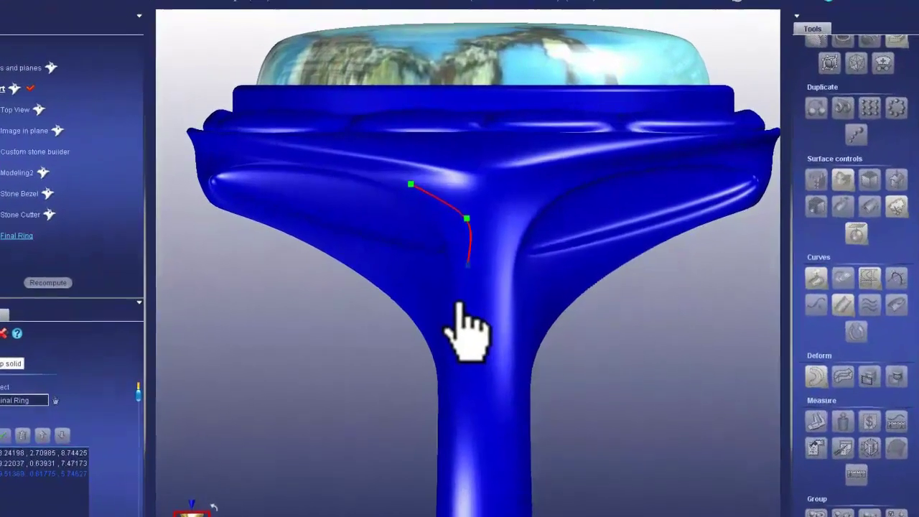
{"action": "left_click", "coordinate": [450, 317]}
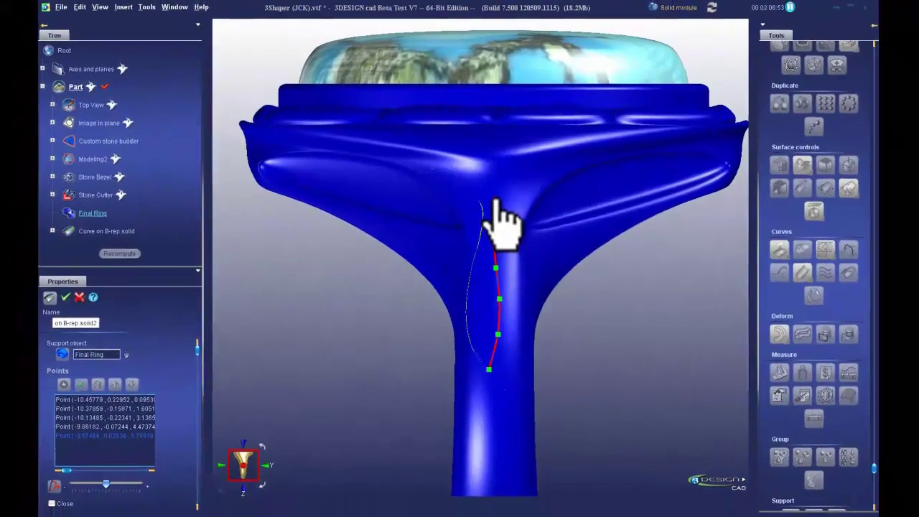
{"action": "left_click", "coordinate": [488, 222]}
{"action": "left_click", "coordinate": [490, 181]}
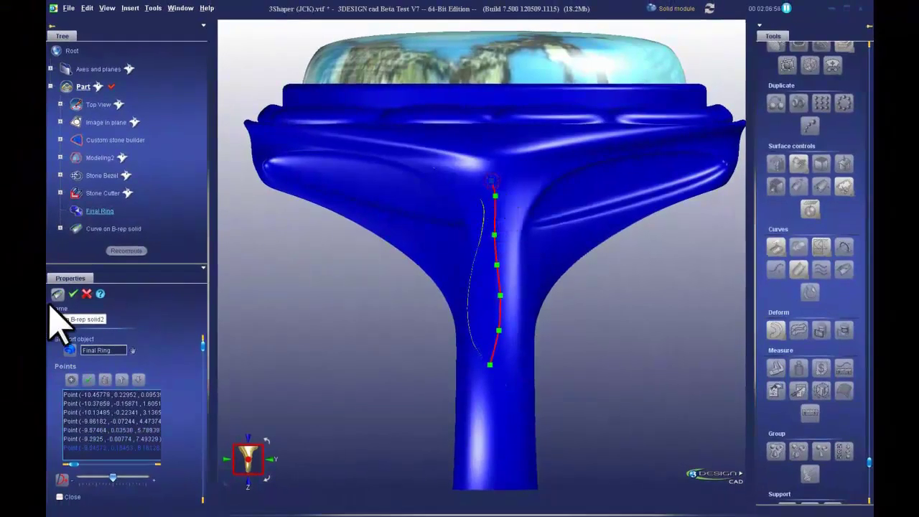
{"action": "left_click", "coordinate": [72, 294]}
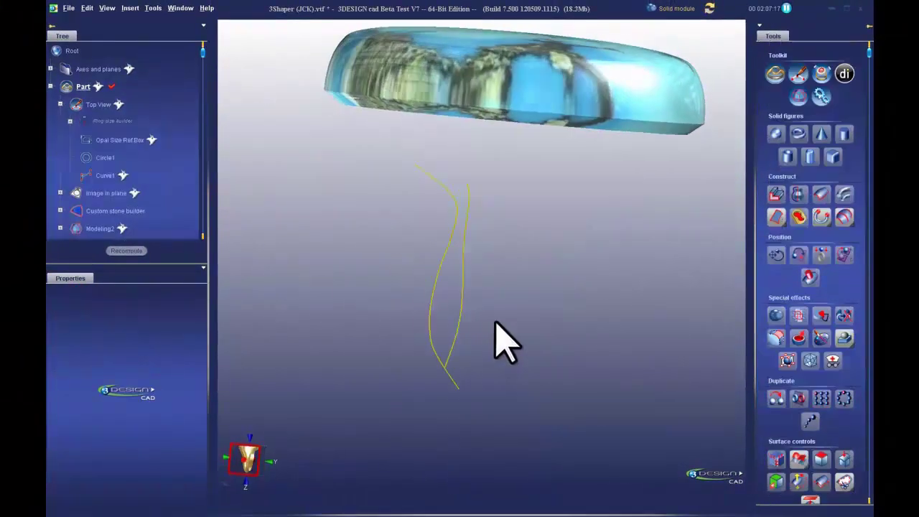
{"action": "middle_click_drag", "start_coordinate": [502, 345], "coordinate": [316, 351]}
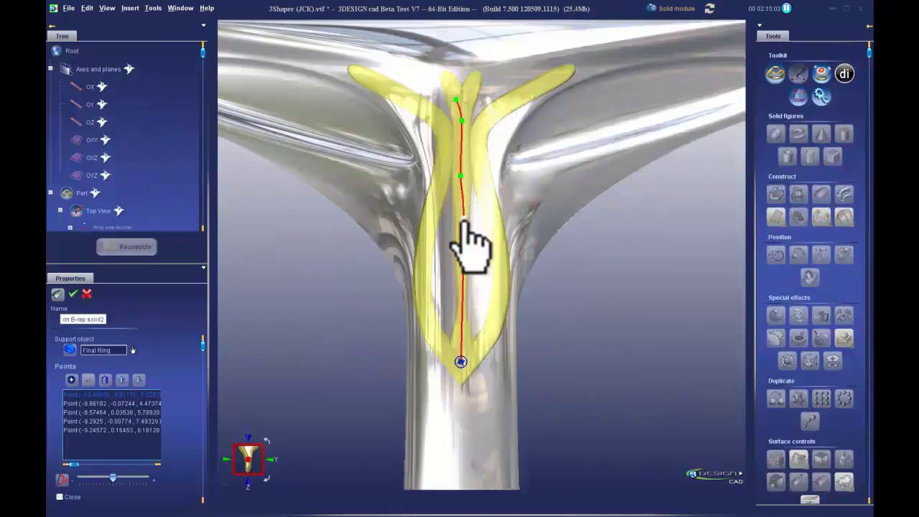
Delete the curve's second point and extend its top point up to the ornament's tip
{"action": "left_click", "coordinate": [464, 219]}
{"action": "left_click", "coordinate": [105, 379]}
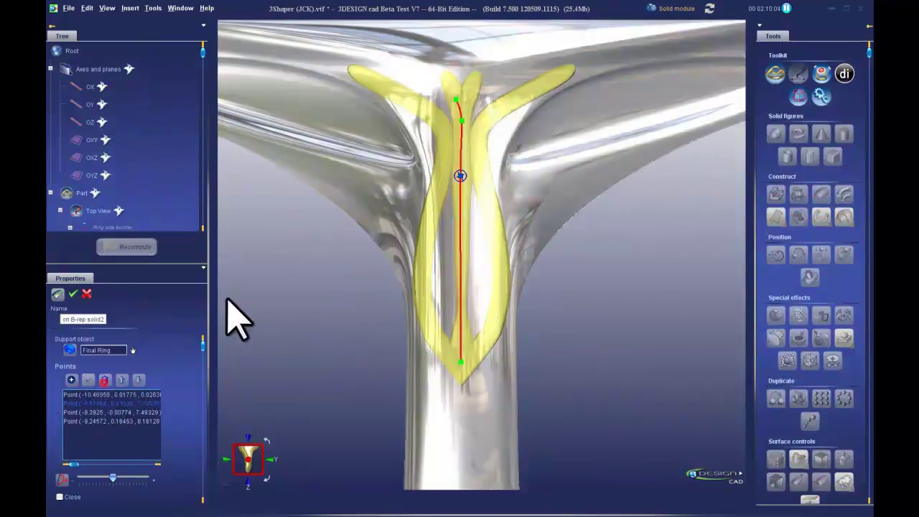
{"action": "left_click", "coordinate": [454, 94]}
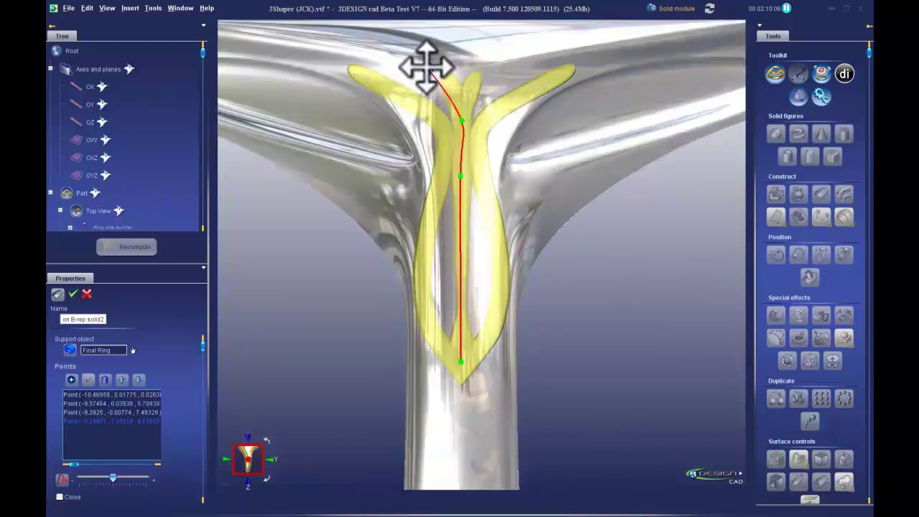
{"action": "mouse_move", "coordinate": [422, 65]}
{"action": "left_mouse_down"}
{"action": "mouse_move", "coordinate": [435, 52]}
{"action": "mouse_move", "coordinate": [430, 72]}
{"action": "mouse_move", "coordinate": [427, 48]}
{"action": "left_mouse_up"}
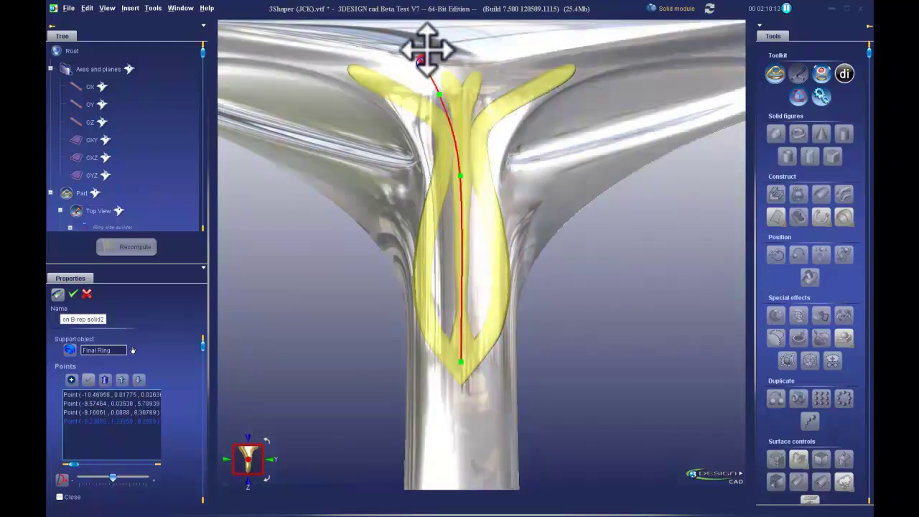
{"action": "key", "text": "Return"}
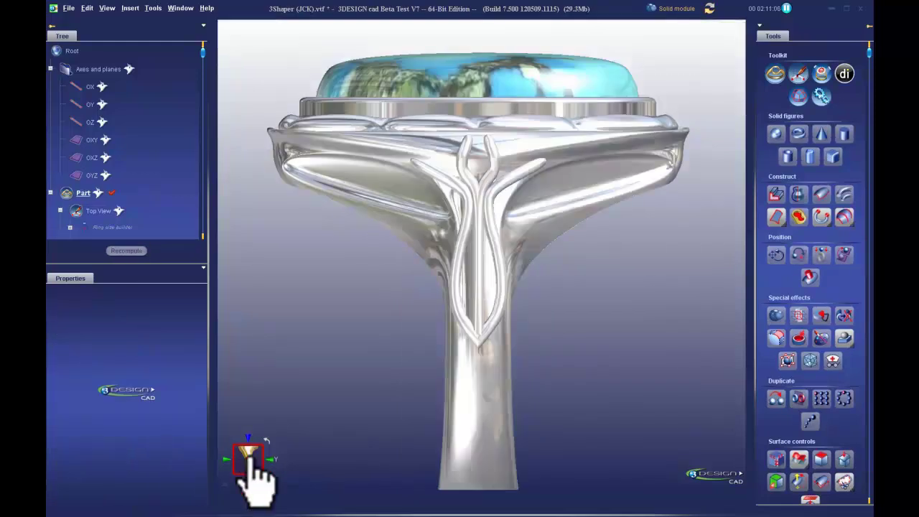
{"action": "right_click_drag", "start_coordinate": [257, 476], "coordinate": [697, 435]}
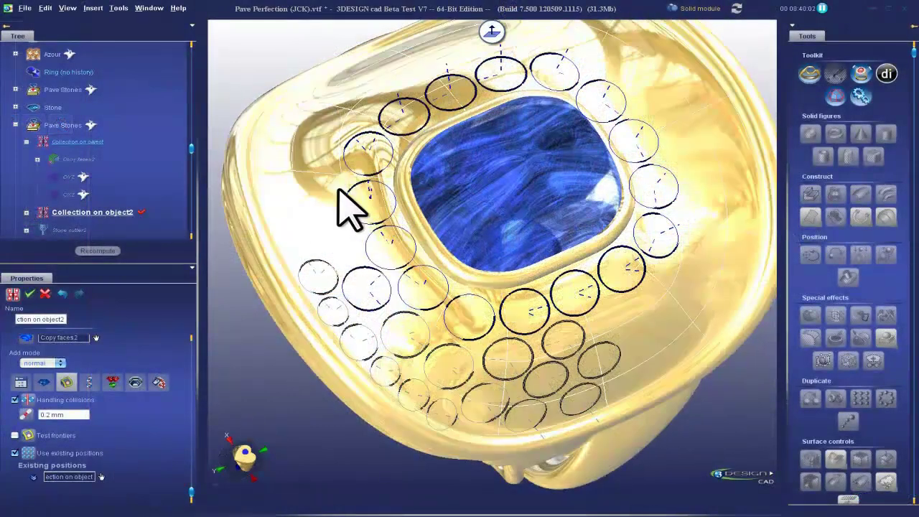
Set plane symmetry on the pavé stone circles with OXZ and OYZ as mirror planes
{"action": "left_click", "coordinate": [45, 476]}
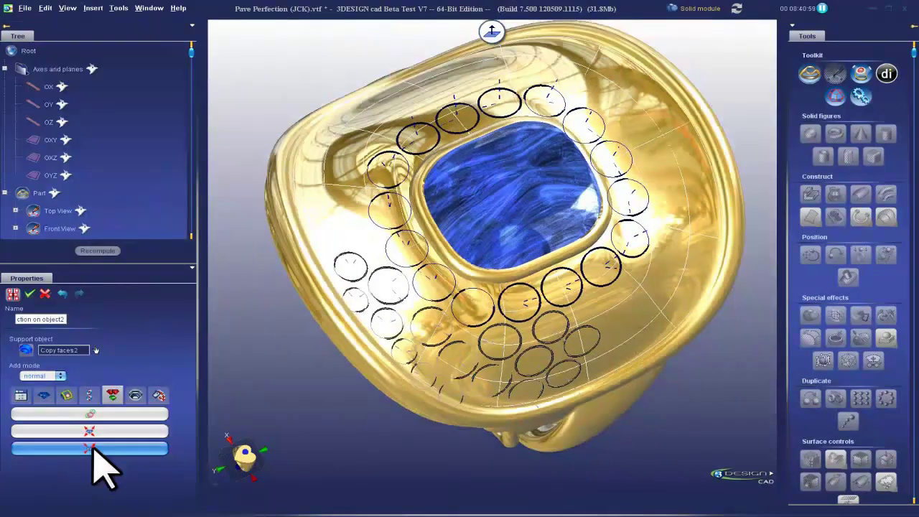
{"action": "right_click_drag", "start_coordinate": [533, 482], "coordinate": [295, 459]}
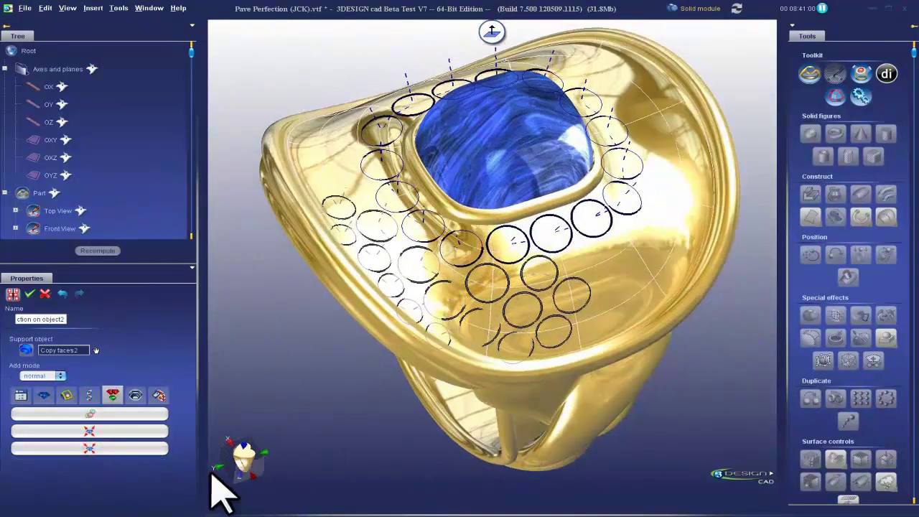
{"action": "left_click", "coordinate": [123, 450]}
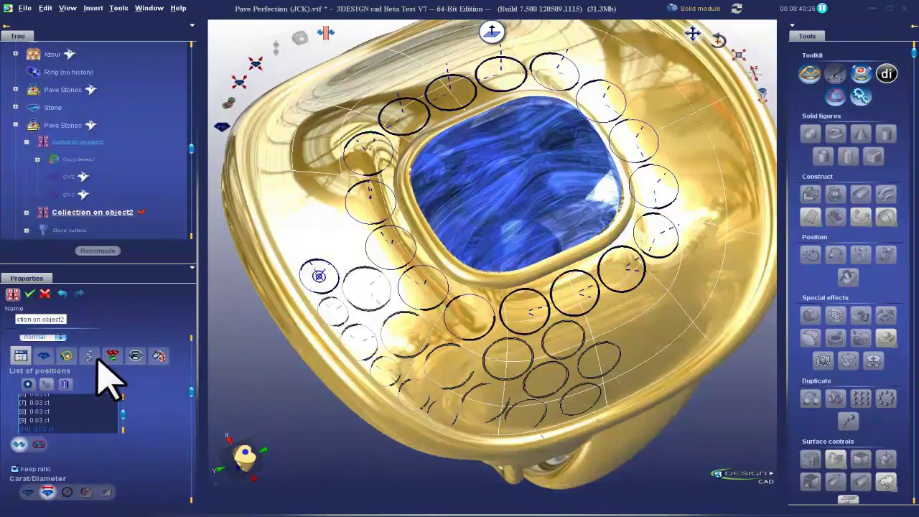
{"action": "left_click", "coordinate": [89, 356]}
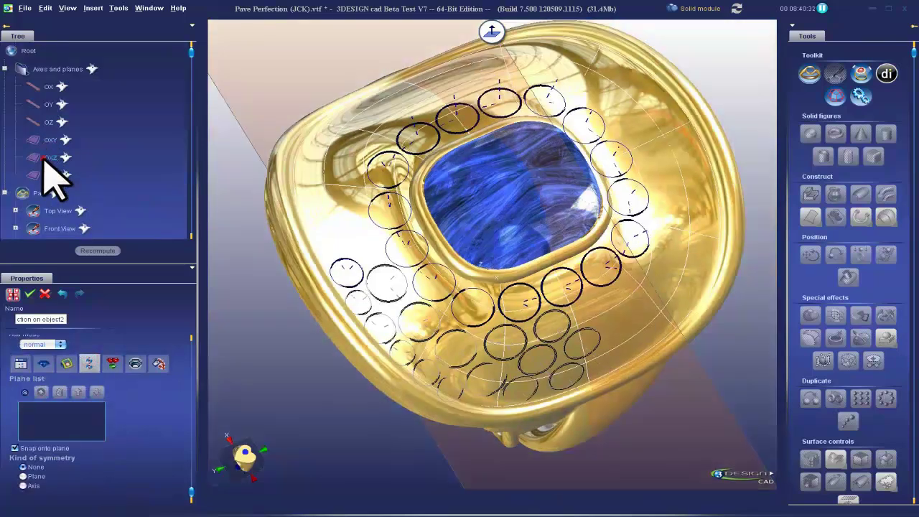
{"action": "left_click", "coordinate": [49, 158]}
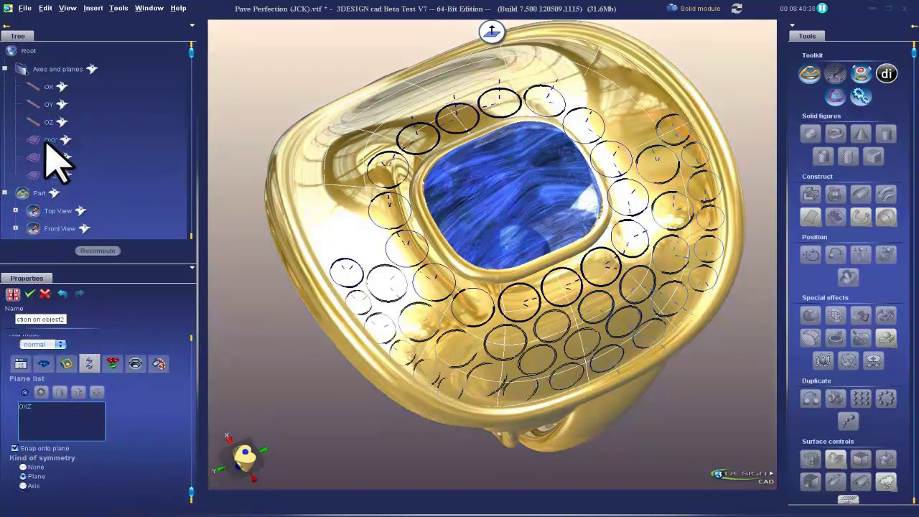
{"action": "left_click", "coordinate": [48, 175]}
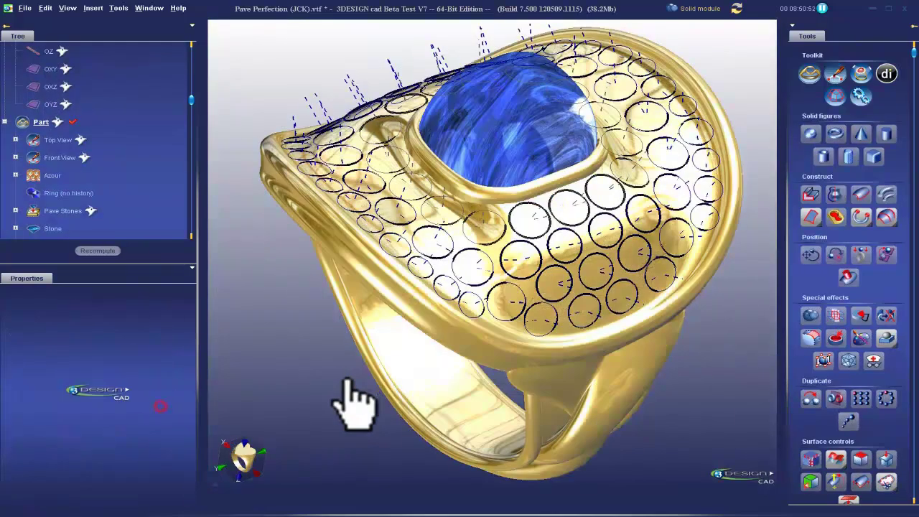
Open the Azour feature, inspect the hexagonal honeycomb cells under the ring, and validate it
{"action": "right_click_drag", "start_coordinate": [345, 400], "coordinate": [406, 318]}
{"action": "double_click", "coordinate": [353, 278]}
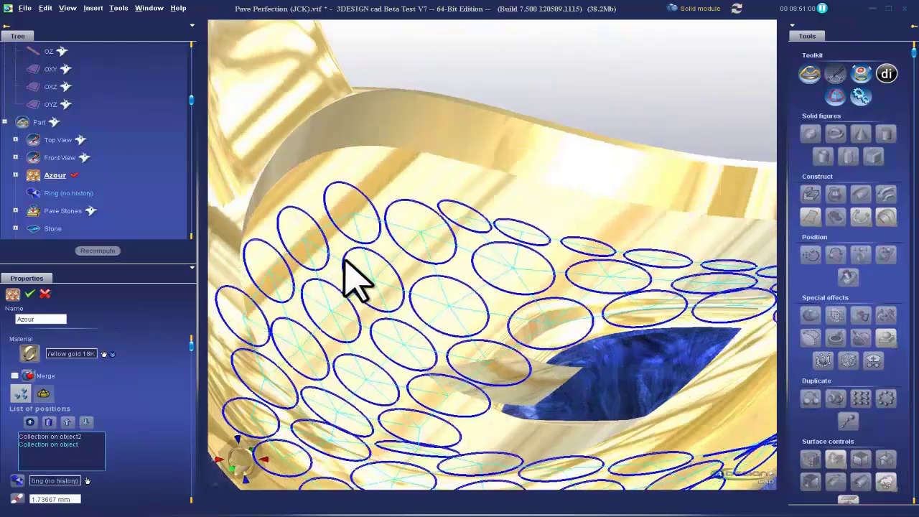
{"action": "right_click_drag", "start_coordinate": [352, 277], "coordinate": [321, 307]}
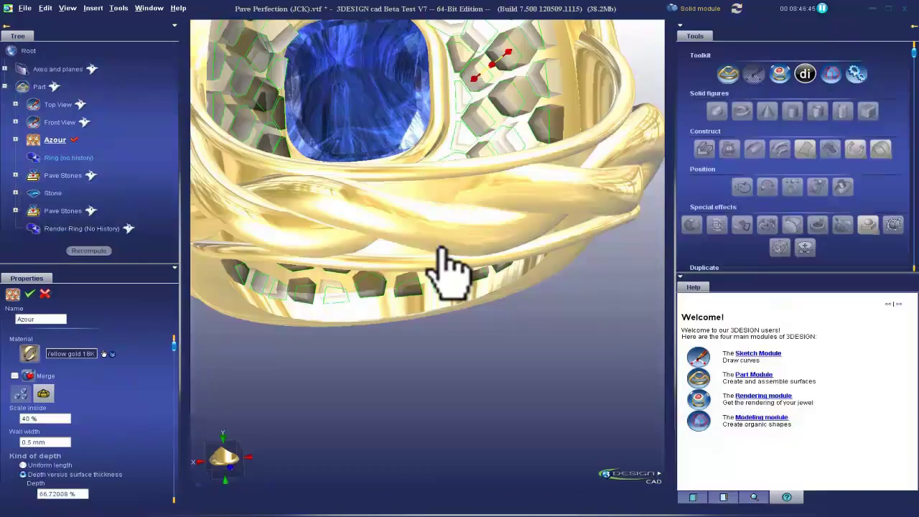
{"action": "right_click_drag", "start_coordinate": [437, 273], "coordinate": [493, 441]}
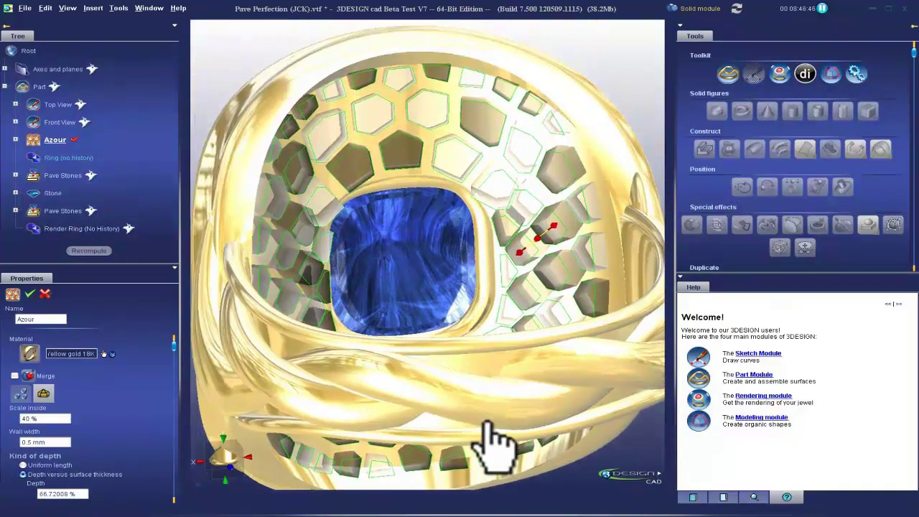
{"action": "scroll", "coordinate": [489, 309], "scroll_direction": "up", "scroll_amount": 5}
{"action": "right_click_drag", "start_coordinate": [488, 304], "coordinate": [454, 259]}
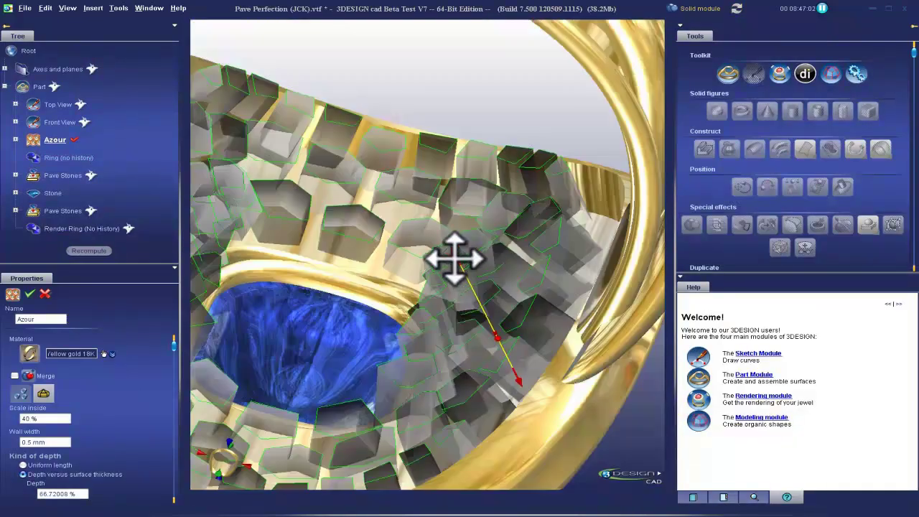
{"action": "right_click_drag", "start_coordinate": [225, 347], "coordinate": [165, 370]}
{"action": "left_click", "coordinate": [30, 294]}
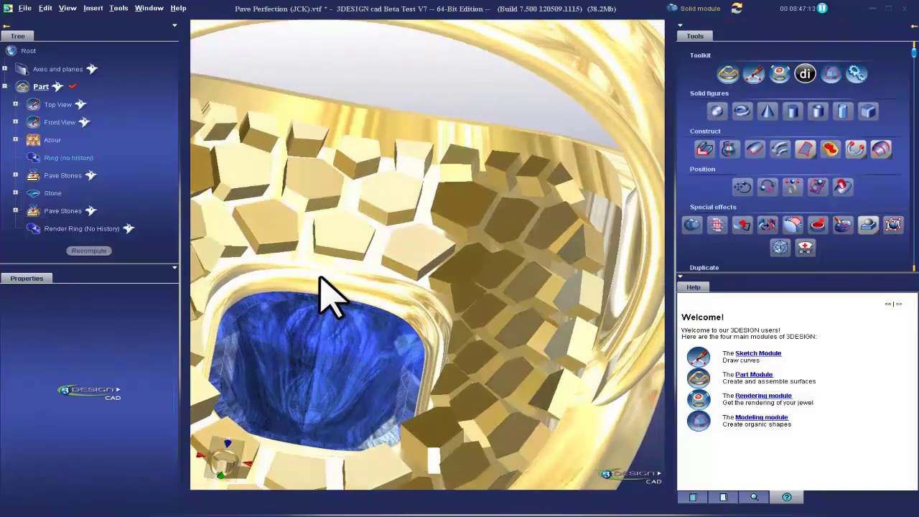
{"action": "right_click_drag", "start_coordinate": [265, 287], "coordinate": [390, 297]}
{"action": "scroll", "coordinate": [410, 281], "scroll_direction": "down", "scroll_amount": 5}
View the ring face-on through the band, then switch to the top view
{"action": "left_click", "coordinate": [276, 465]}
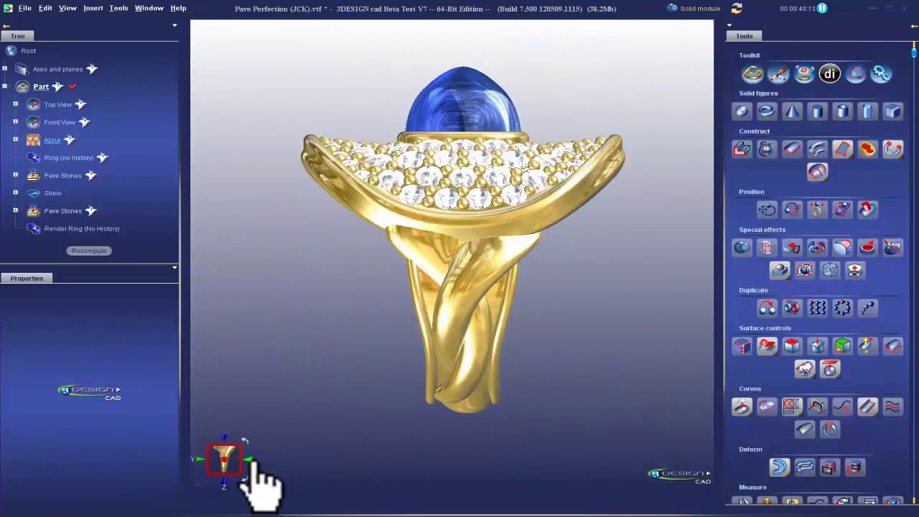
{"action": "left_click", "coordinate": [250, 461]}
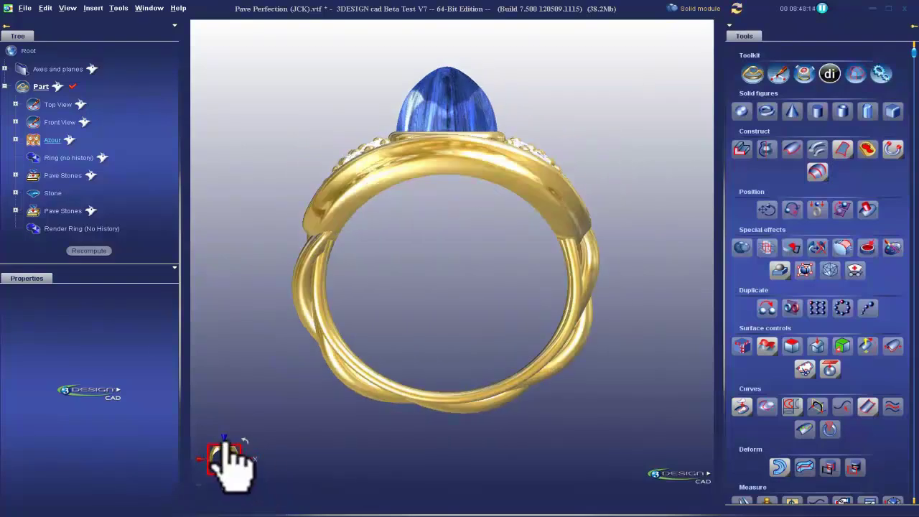
{"action": "left_click", "coordinate": [221, 438]}
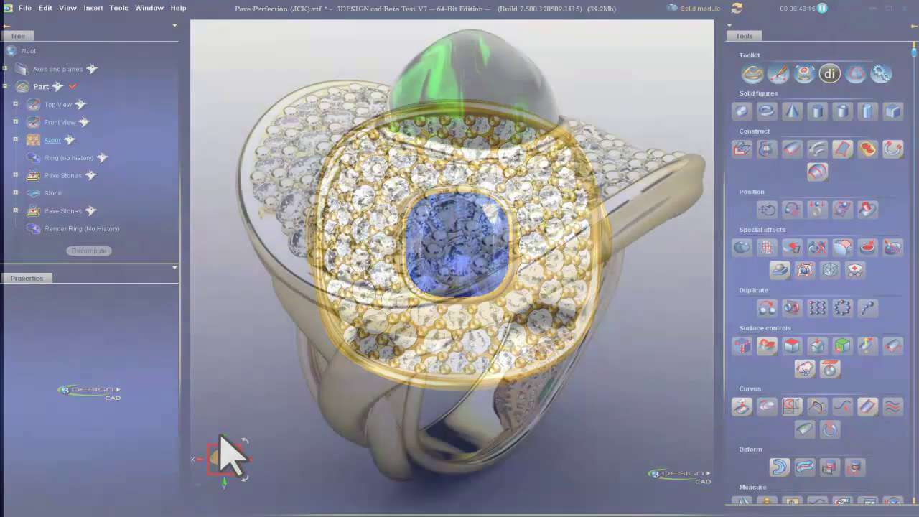